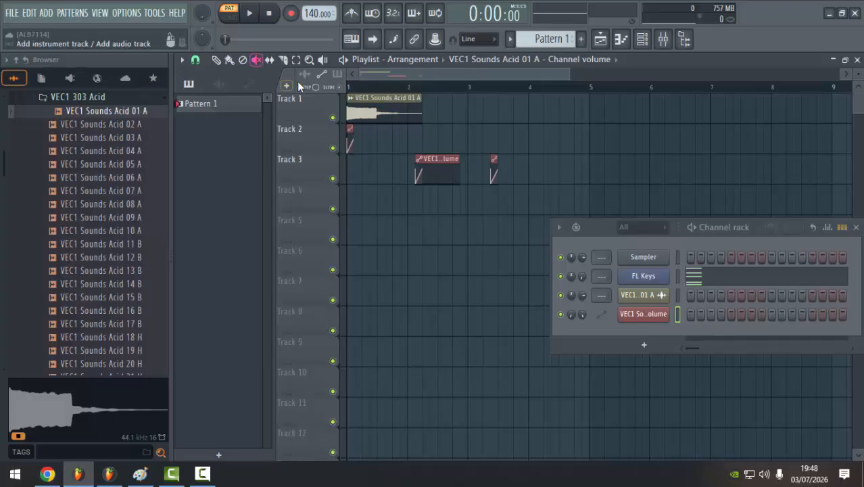
Mute the VEC1 Sounds Acid 01 A clip on Track 1 and unmute it again
click(256, 60)
click(377, 101)
click(377, 101)
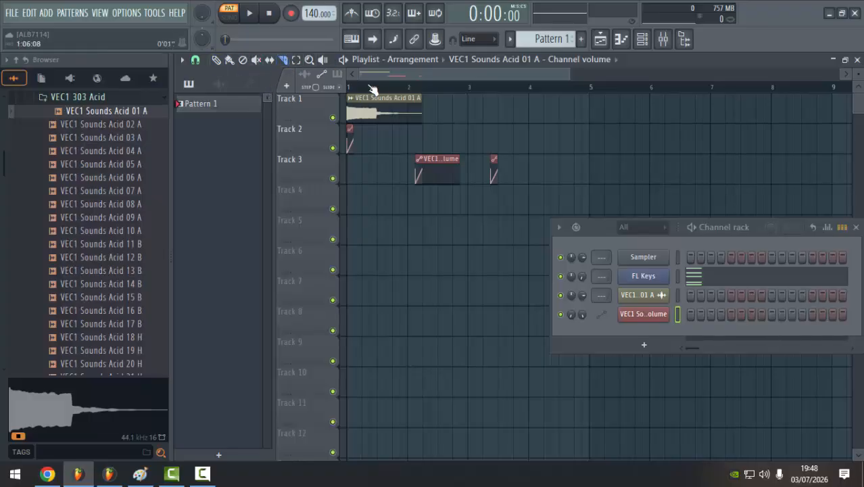
Try slipping the audio inside the VEC1 Sounds Acid 01 A clip on Track 1 with the Slip tool
click(269, 60)
key(space)
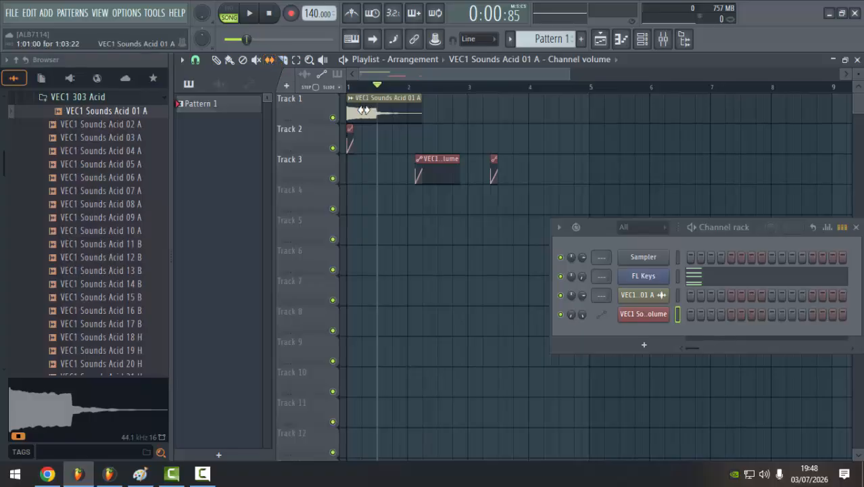
mouse_move(364, 111)
mouse_down()
mouse_move(329, 112)
mouse_move(389, 117)
mouse_move(328, 119)
mouse_move(352, 114)
mouse_up()
Select the audio clip on Track 1 with the Select tool, and activate the Playback tool
click(295, 60)
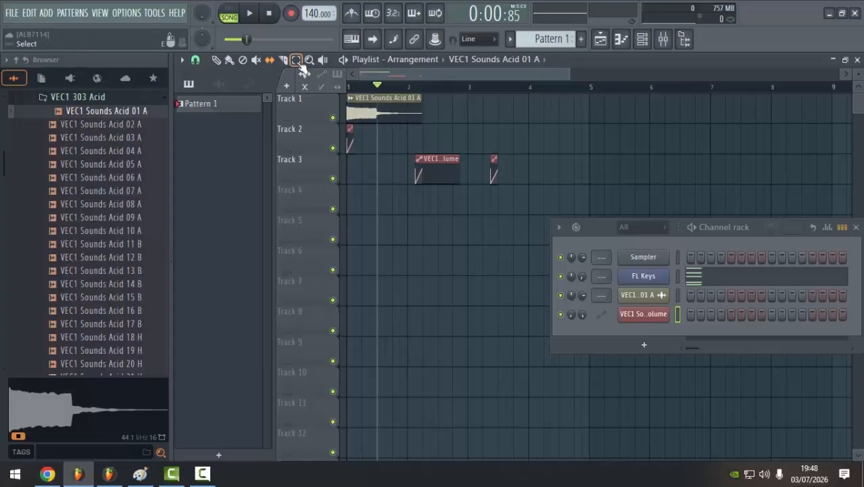
drag(432, 100, 432, 101)
click(323, 60)
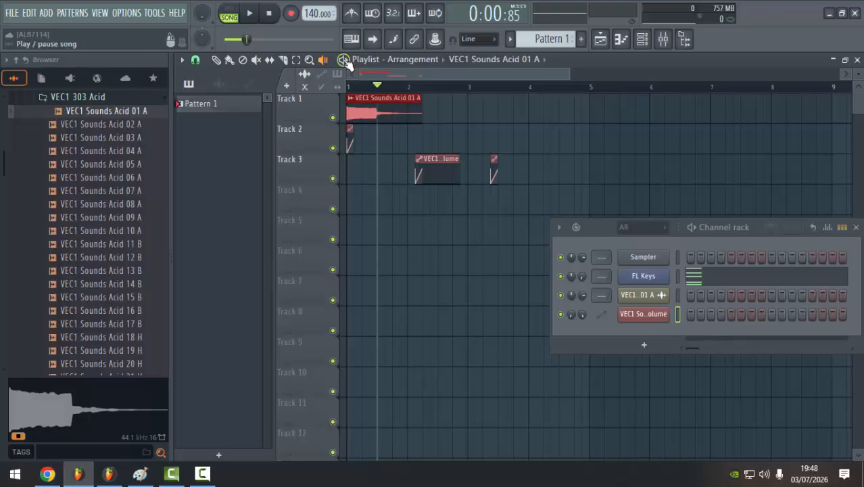
Review the playlist's snap-to-grid options and zoom the timeline in on the first bars
click(196, 60)
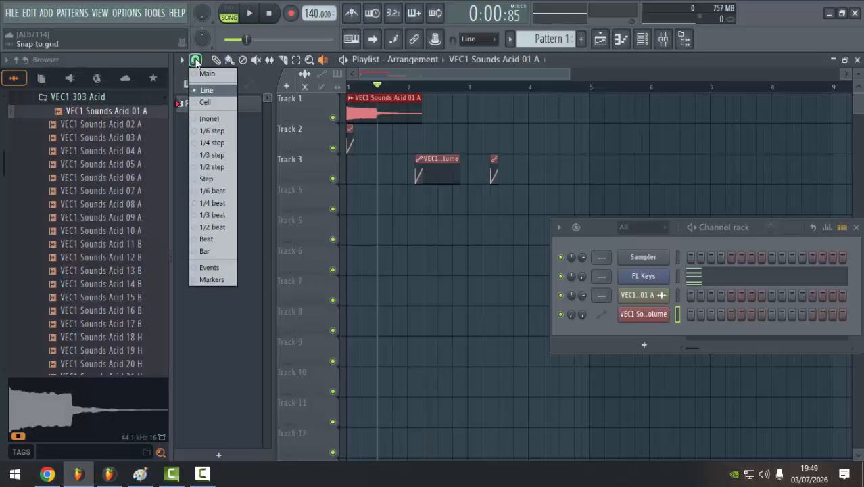
click(195, 60)
click(196, 61)
click(212, 102)
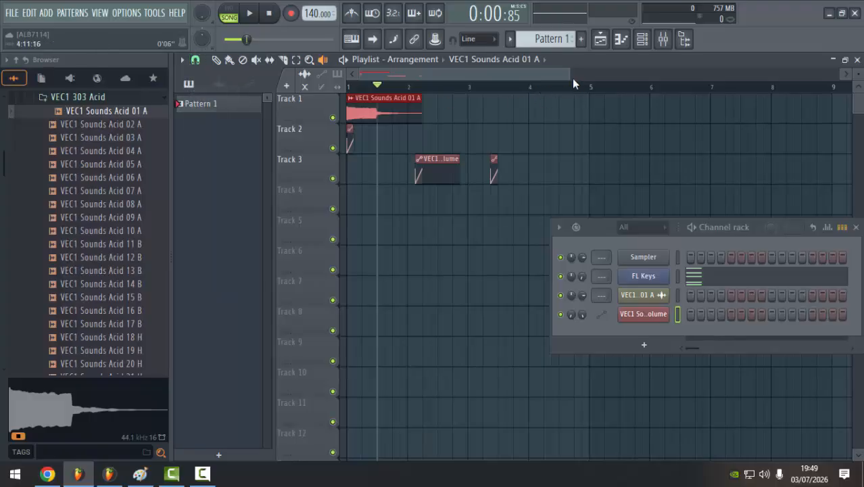
drag(573, 77, 423, 73)
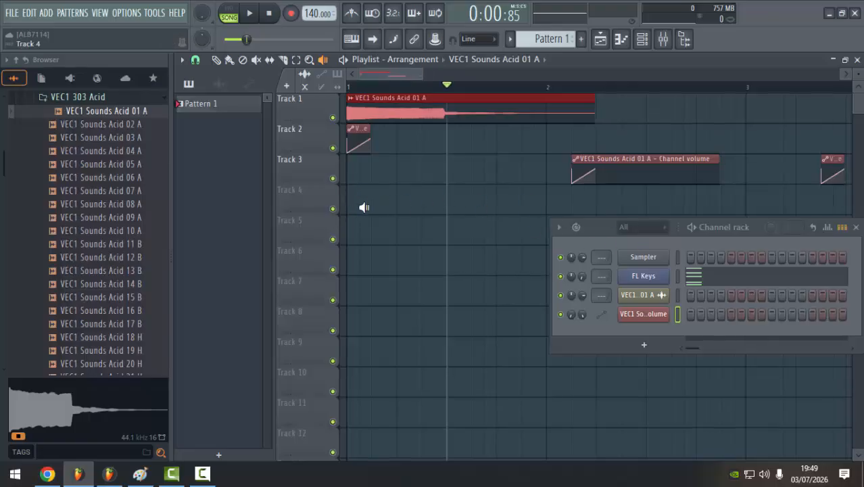
click(691, 257)
click(700, 257)
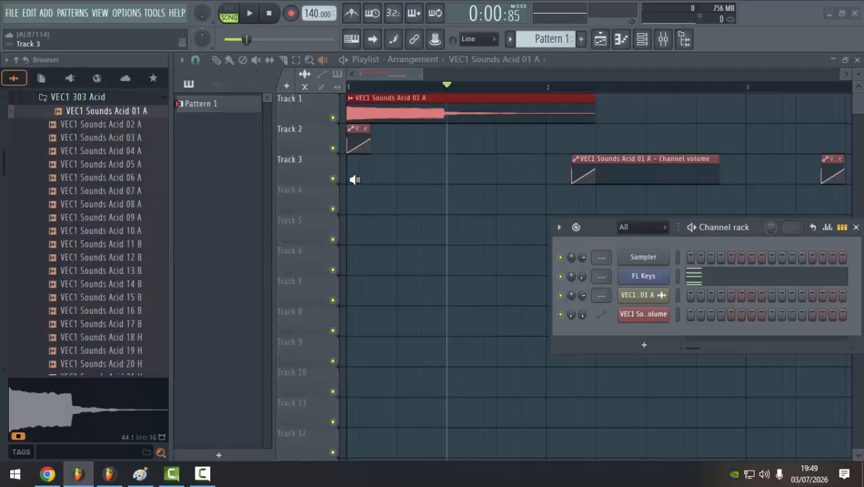
Try 1/3 beat snapping by moving the Track 1 audio clip with the Draw tool, and return the snap to Line
click(195, 60)
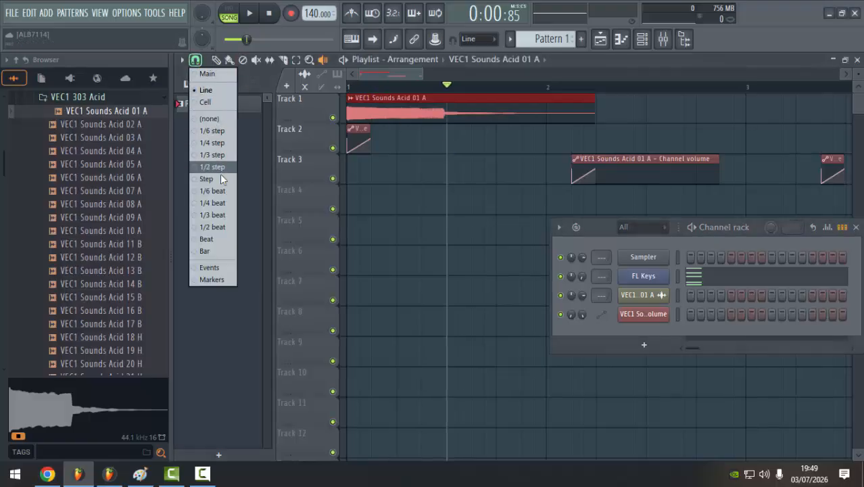
click(213, 215)
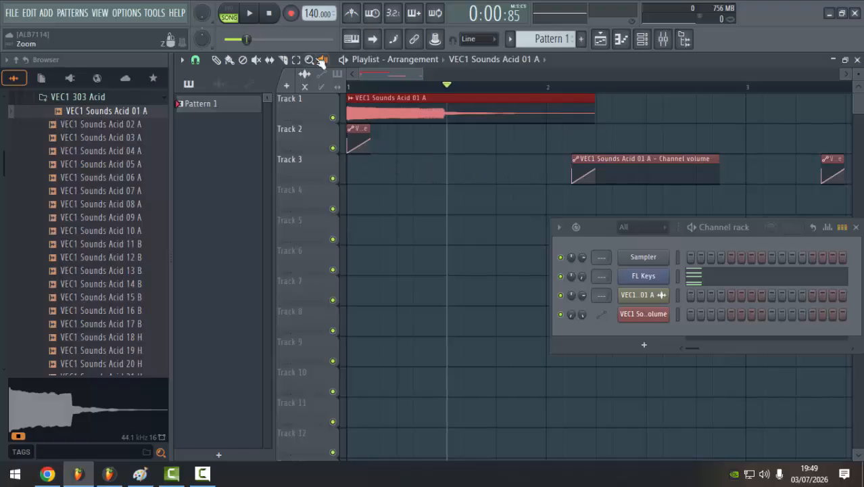
click(217, 60)
drag(387, 107, 336, 107)
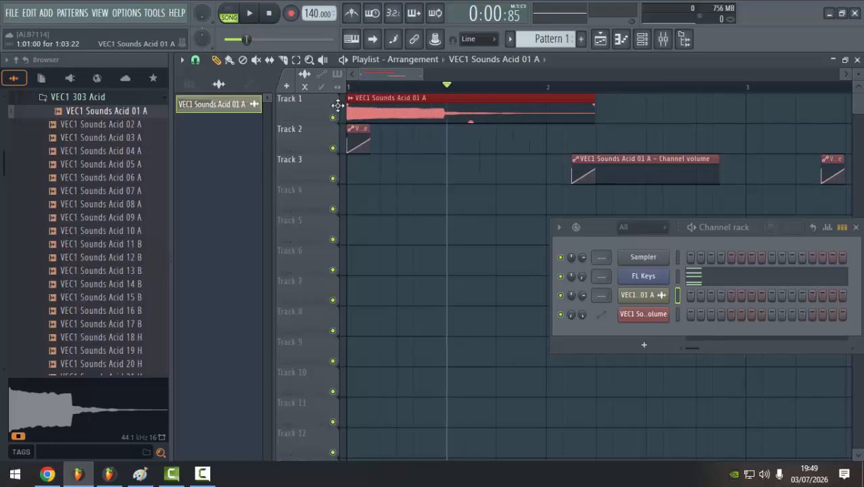
click(196, 60)
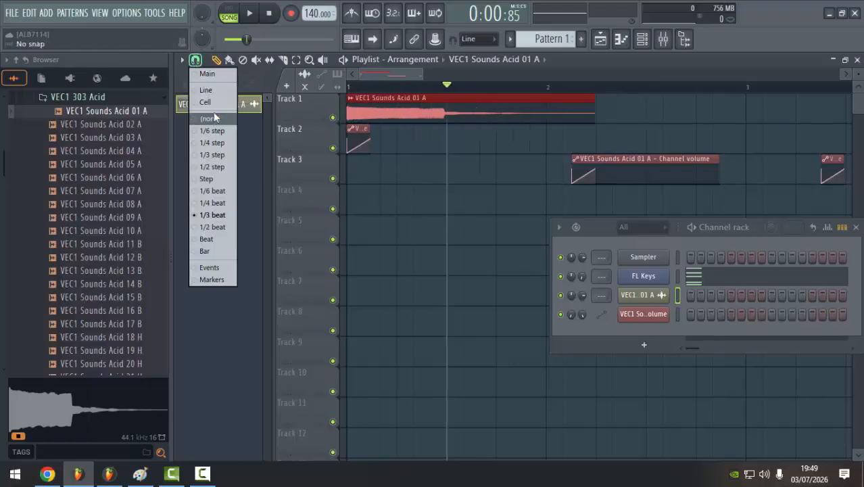
click(203, 87)
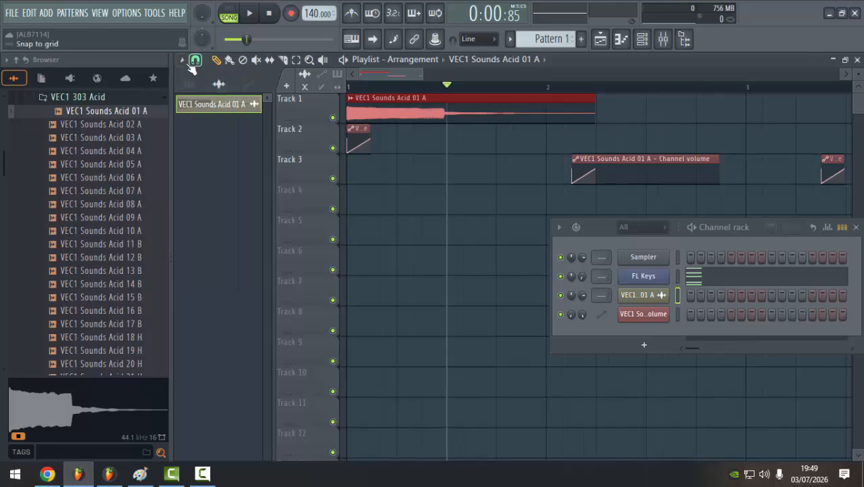
Look through the playlist's Edit, Tools and View options
click(182, 61)
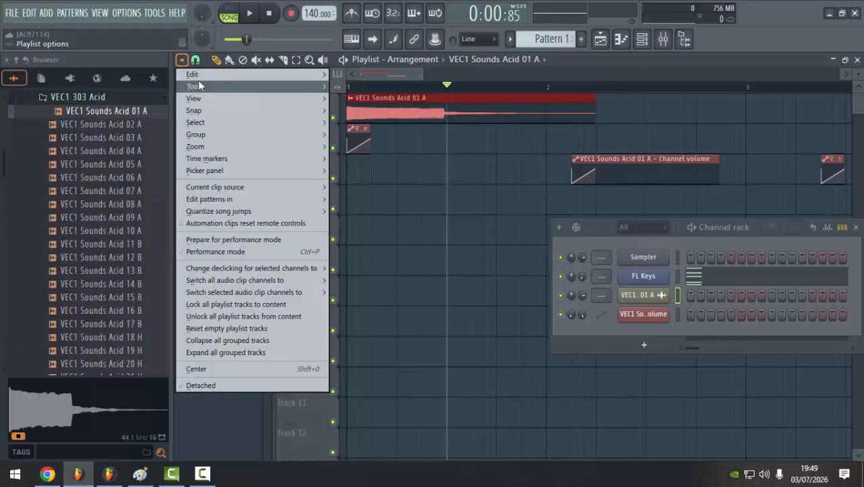
mouse_move(198, 79)
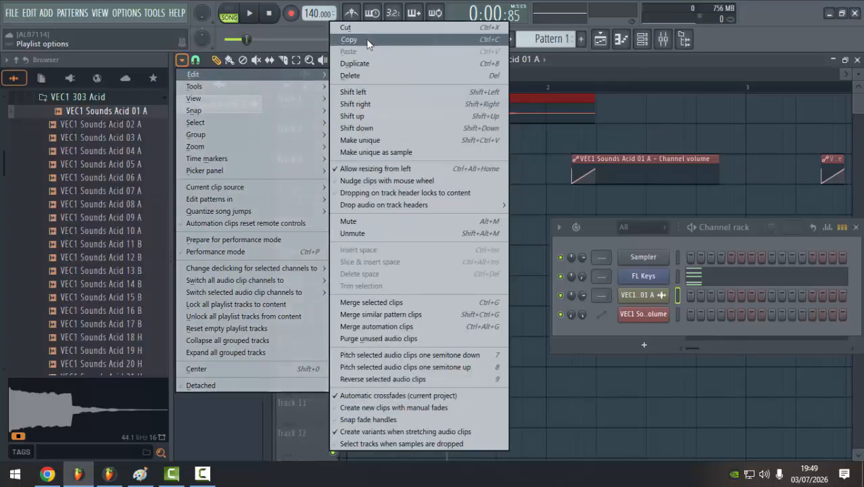
mouse_move(304, 87)
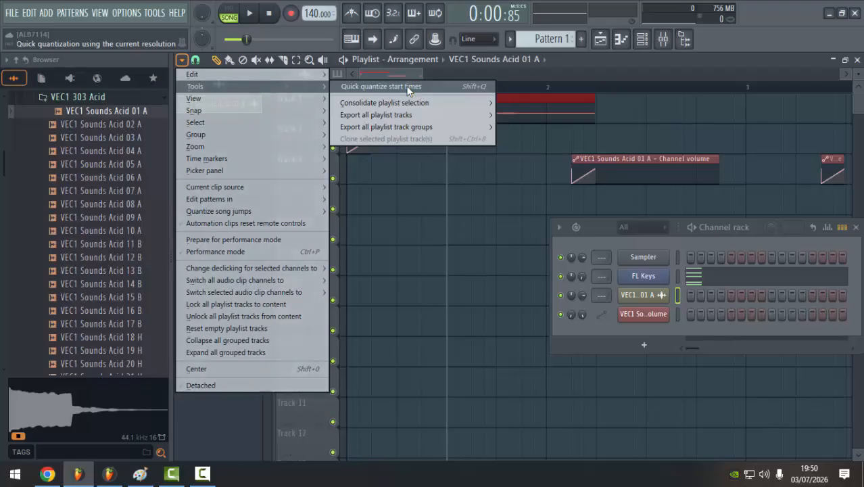
mouse_move(400, 102)
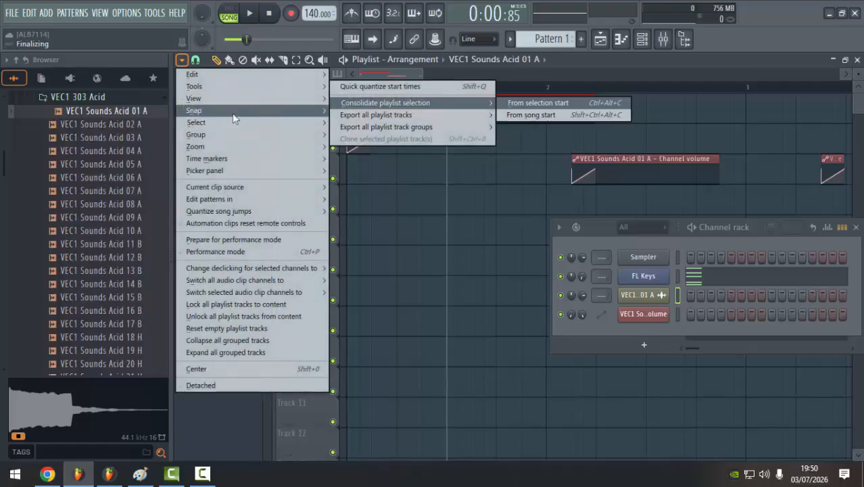
mouse_move(260, 94)
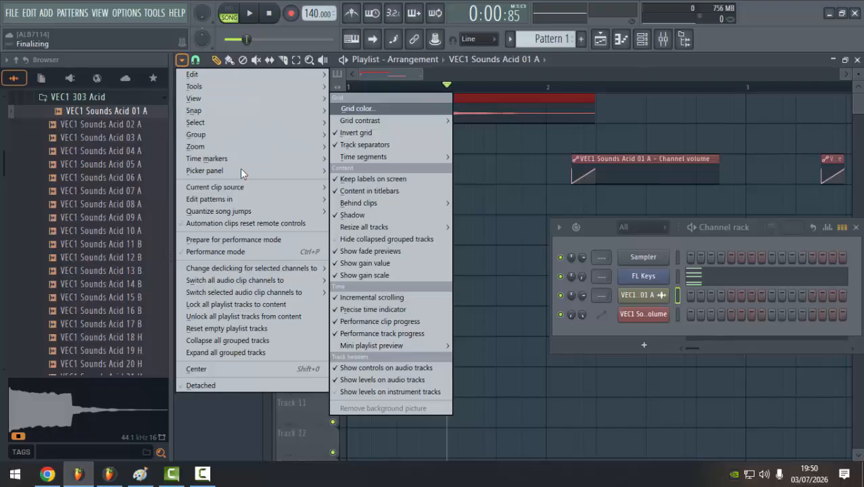
click(405, 75)
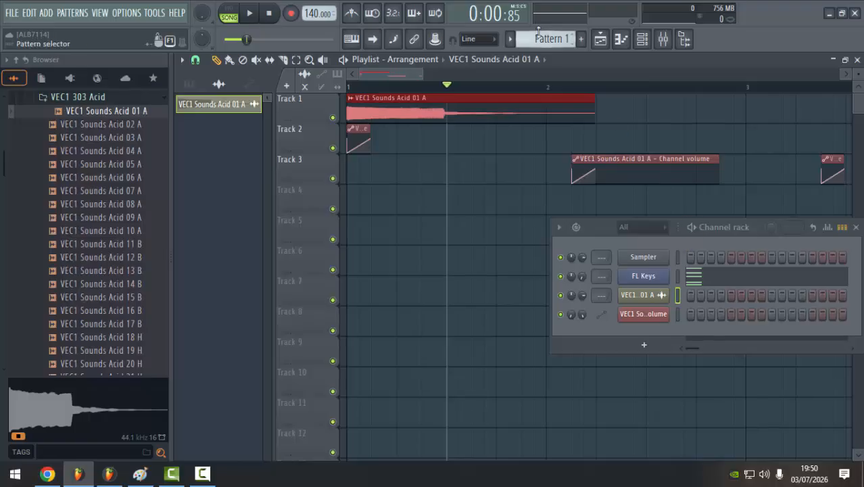
Switch to Pattern 2 and add four chords for FL Keys in its piano roll
scroll(551, 39, down, 1)
right_click(653, 275)
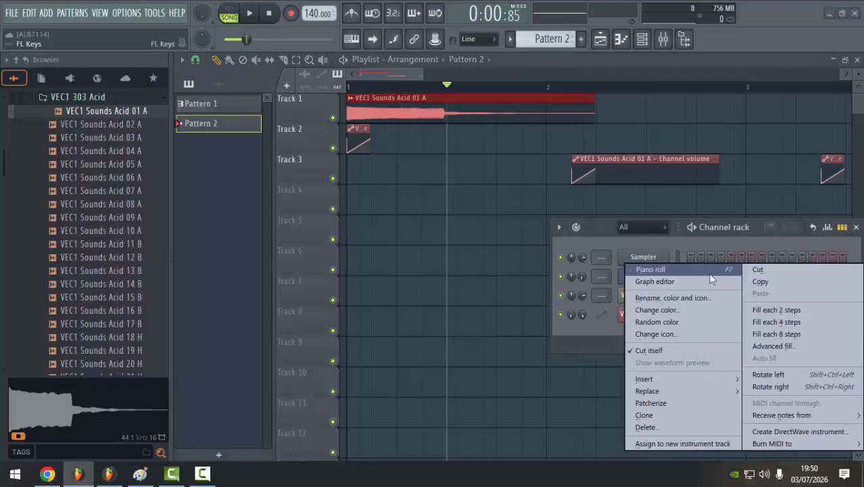
click(651, 269)
click(252, 248)
click(304, 215)
click(399, 226)
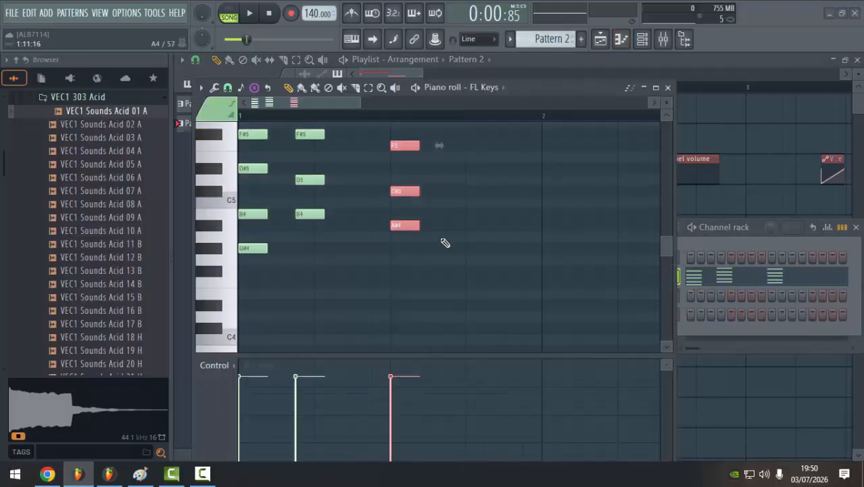
click(455, 237)
click(668, 88)
Place Pattern 2 on Track 4 starting at 1:03:00, and lengthen Track 2's channel volume automation clip to just past the start of bar 2
click(388, 202)
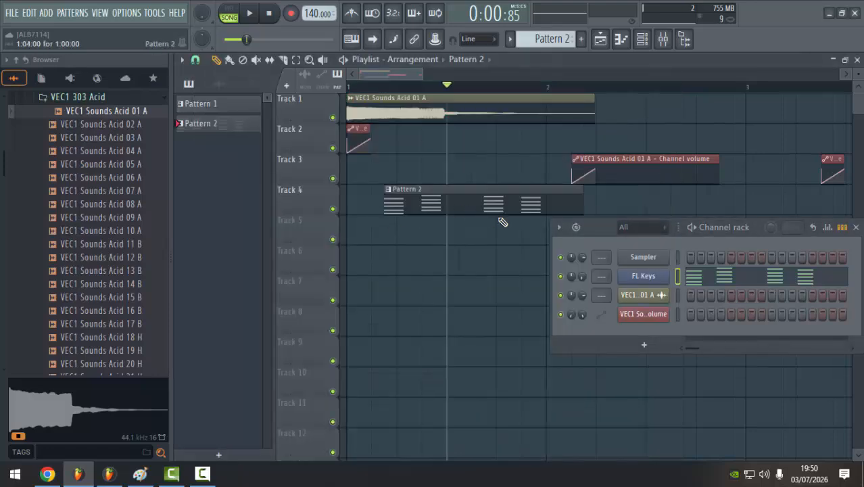
drag(705, 243, 705, 284)
drag(406, 202, 393, 202)
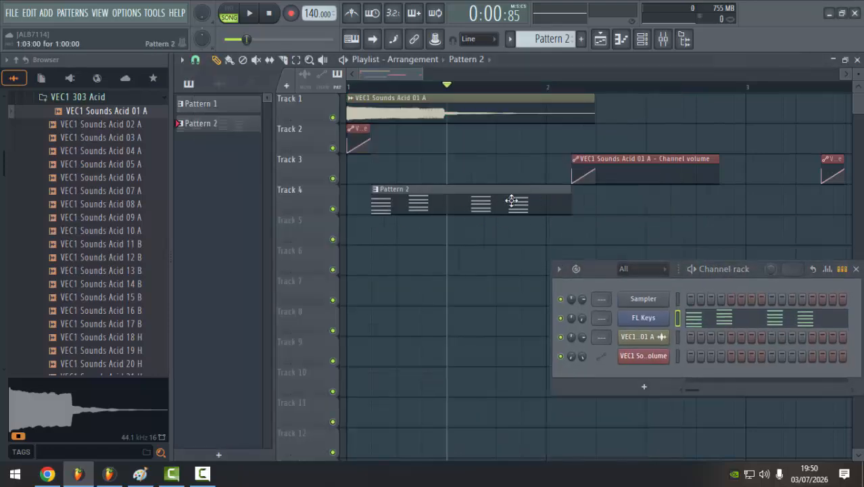
drag(370, 144, 557, 143)
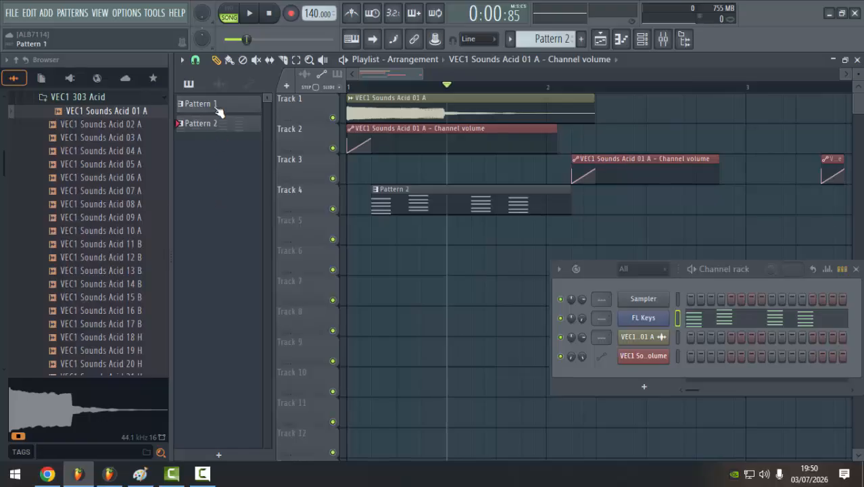
Review the picker's pattern, audio clip and automation clip lists, checking them against the clips on Tracks 1 and 2
click(219, 84)
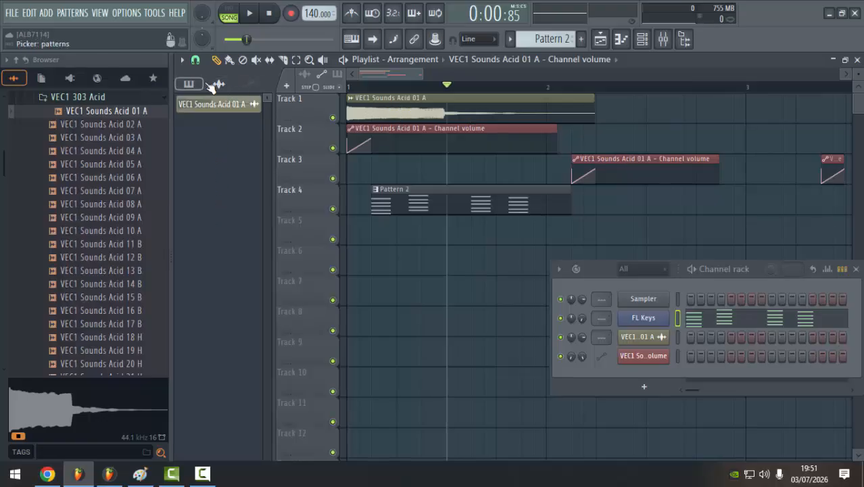
click(419, 99)
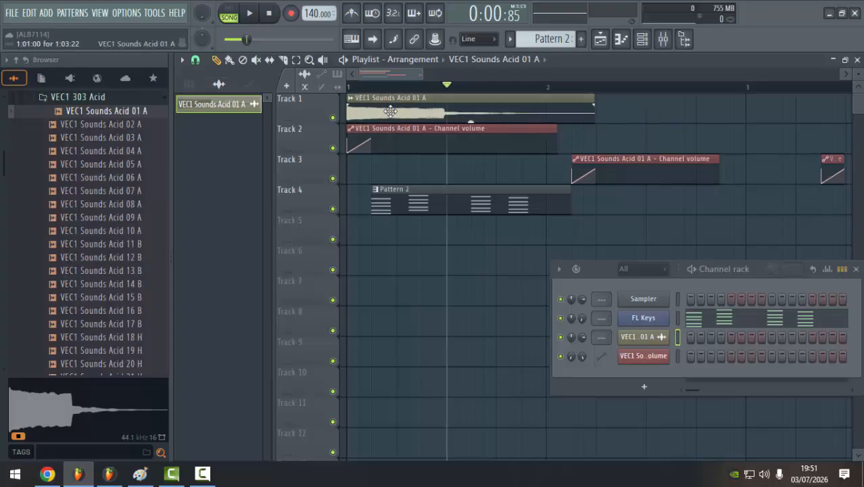
click(249, 84)
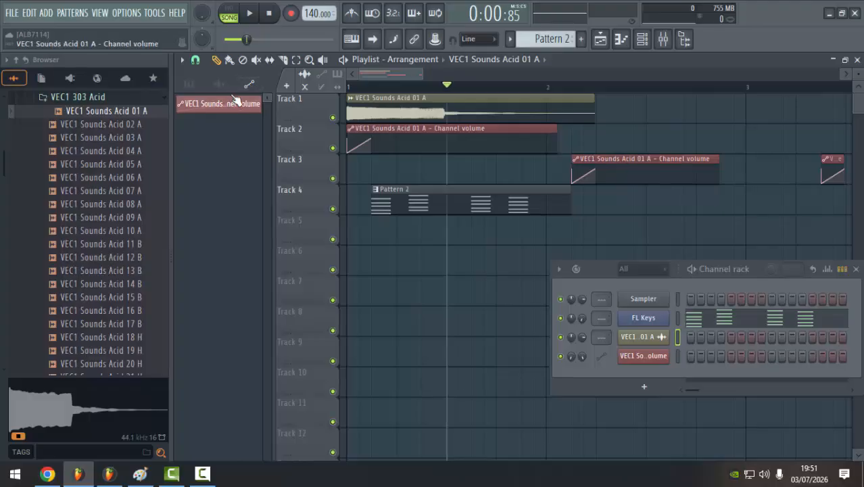
click(353, 135)
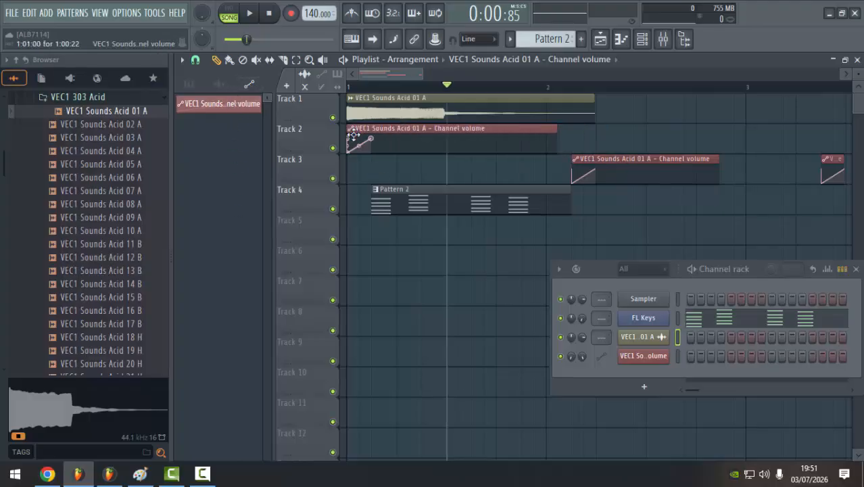
right_click(583, 335)
click(740, 279)
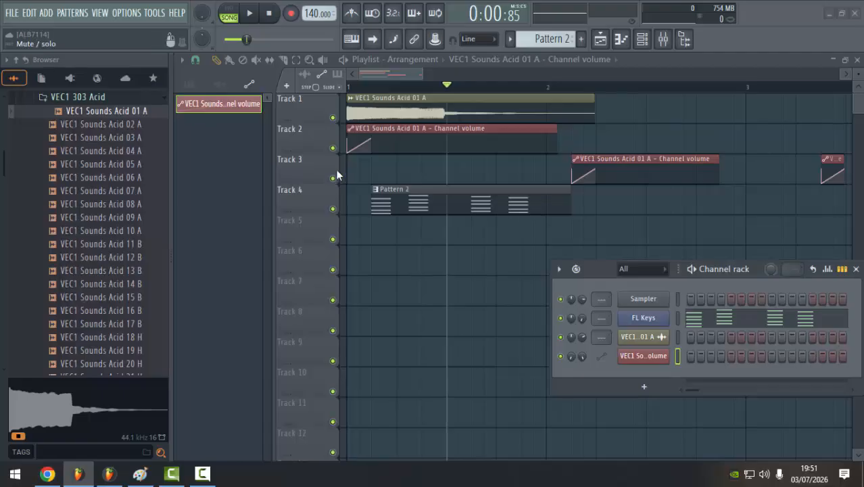
click(197, 89)
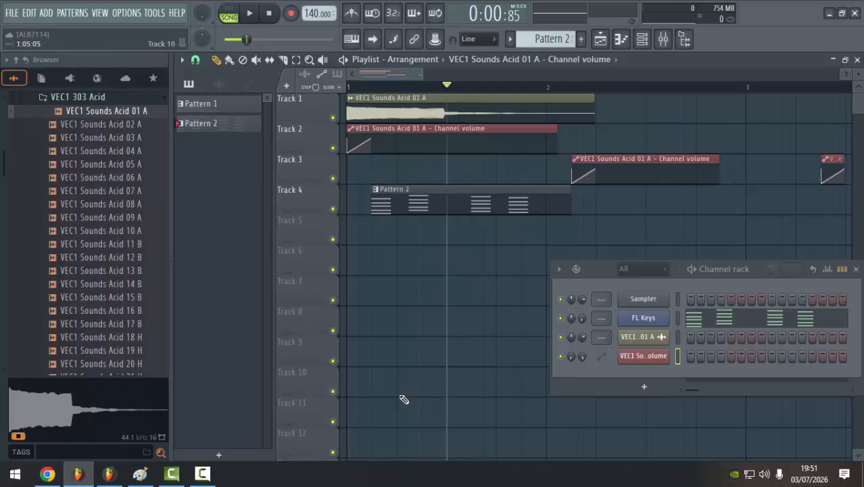
click(218, 86)
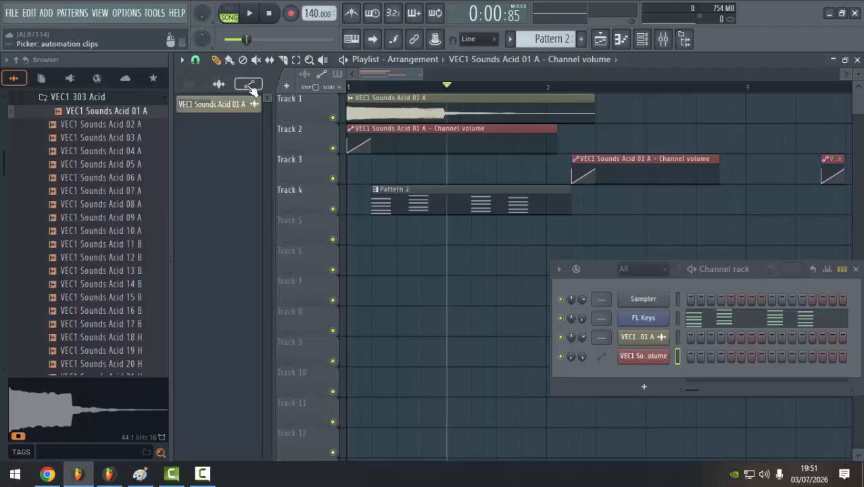
click(249, 85)
click(189, 83)
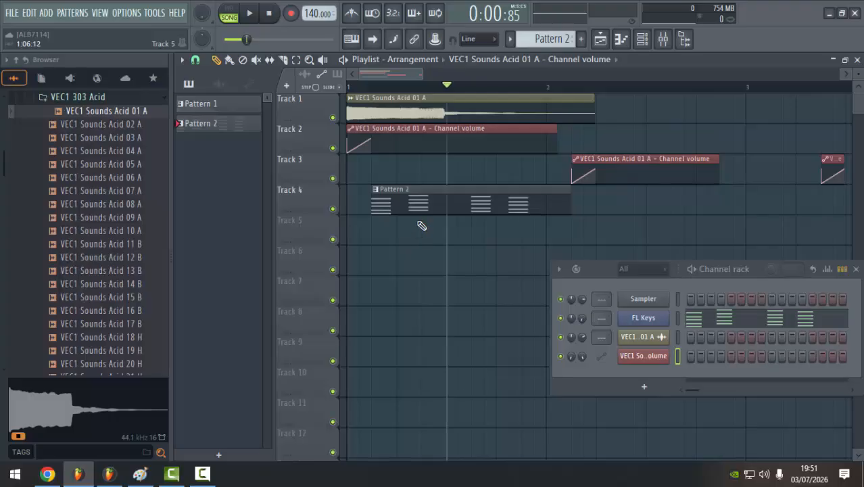
Add an FPC instrument track to the playlist and close its plugin window
click(289, 88)
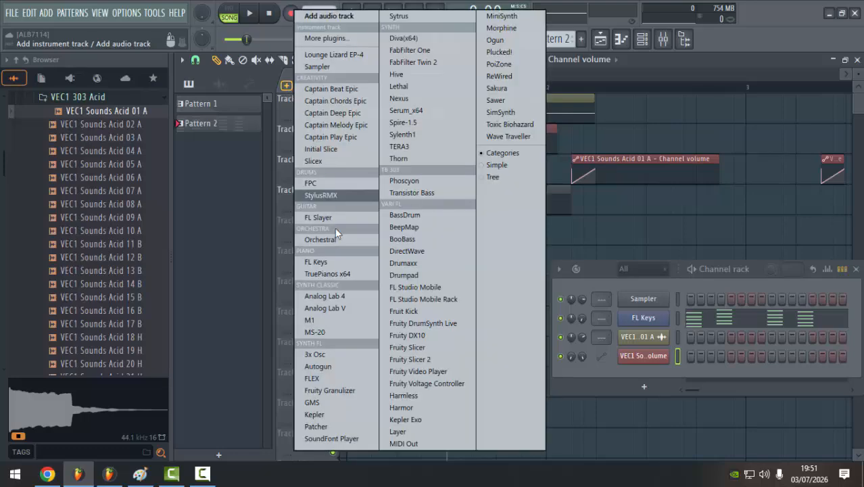
click(326, 184)
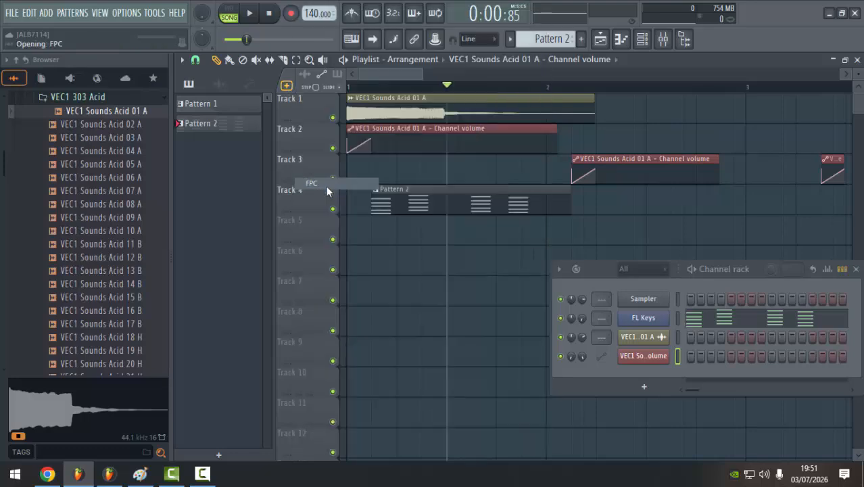
click(695, 136)
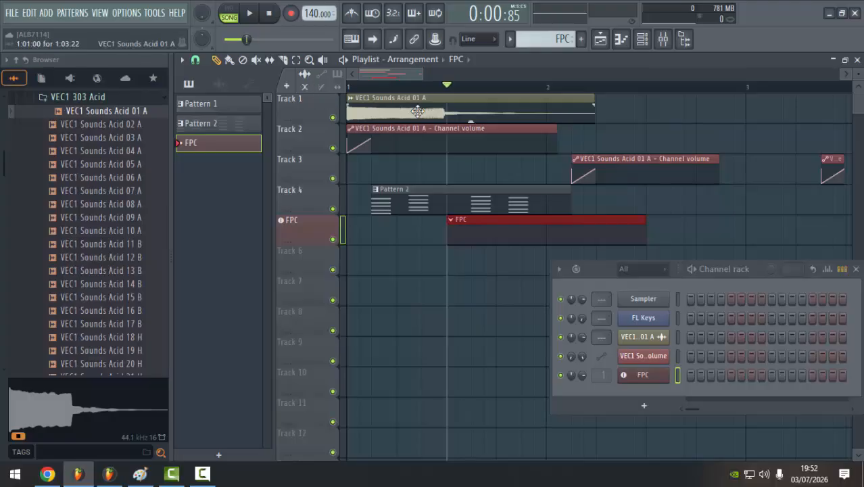
Make Track 1 taller, toggle the fade editing controls, set the audio clip's gain to -0.7 dB and try its fade-out handle
mouse_move(587, 105)
mouse_down()
mouse_move(430, 114)
mouse_move(594, 105)
mouse_up()
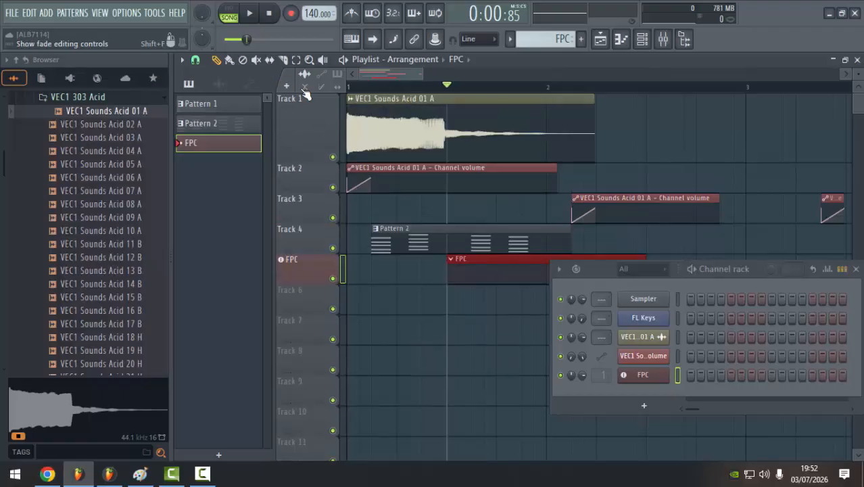
click(305, 87)
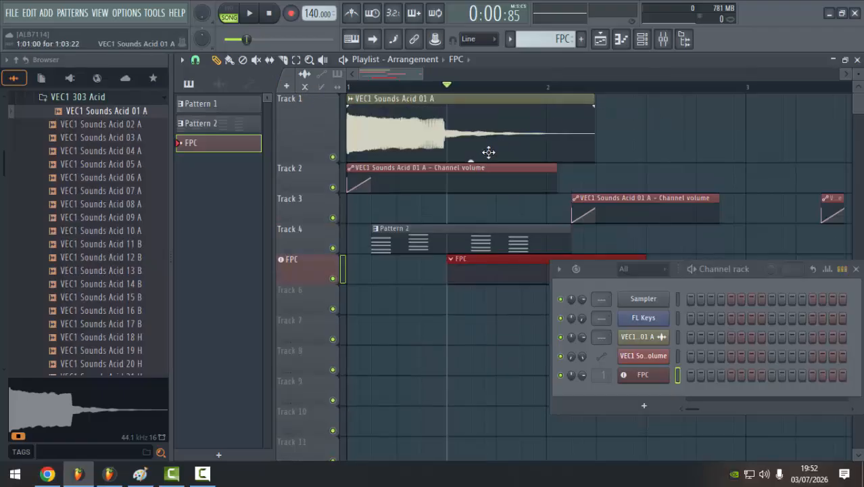
mouse_move(475, 160)
drag(476, 160, 472, 163)
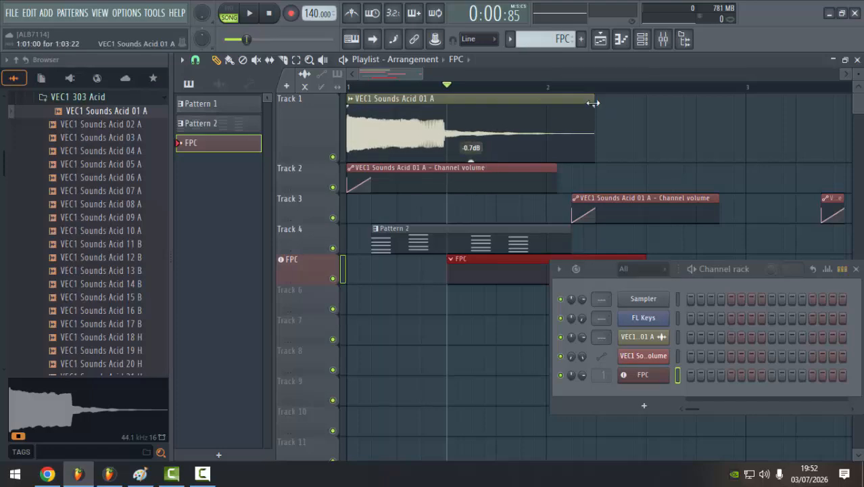
mouse_move(594, 107)
mouse_down()
mouse_move(349, 109)
mouse_move(598, 107)
mouse_up()
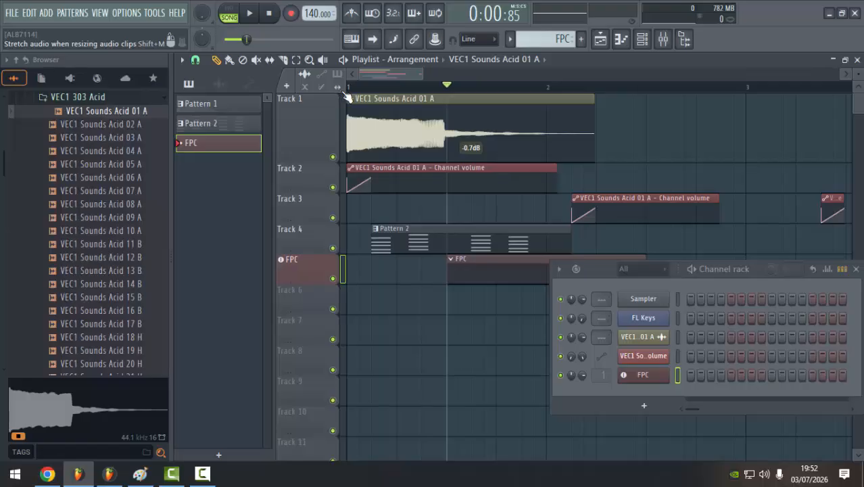
Time-stretch Track 1's audio clip shorter, to a length of about 0:05:22
drag(594, 91, 420, 89)
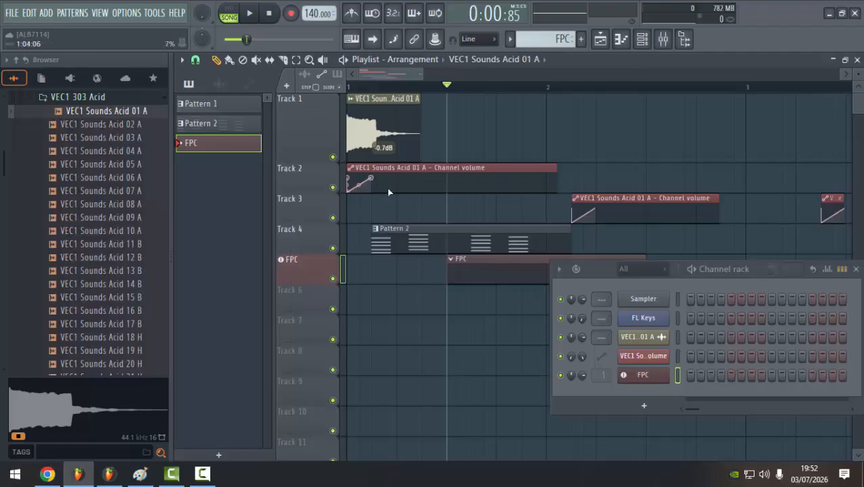
Shape Track 2's channel volume automation with a series of rising and falling points, extending to about three quarters through bar 2
mouse_move(371, 178)
mouse_down()
mouse_move(458, 176)
mouse_move(512, 192)
mouse_move(589, 181)
mouse_up()
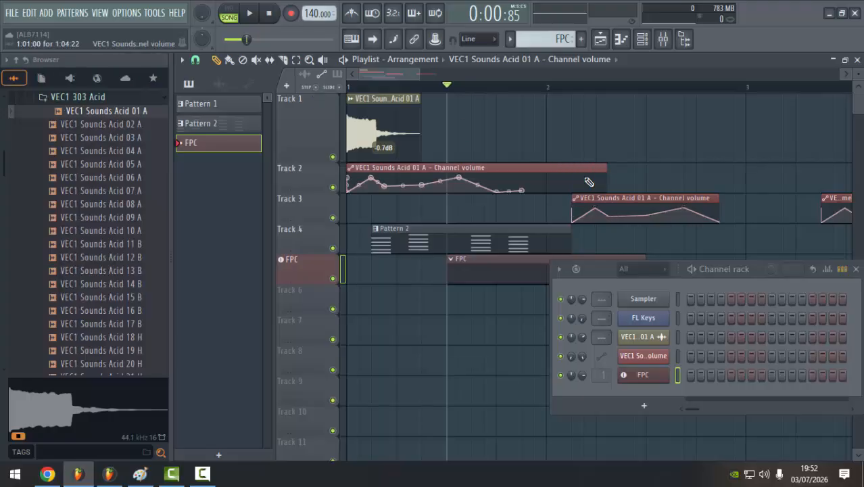
mouse_move(528, 192)
mouse_down()
mouse_move(660, 175)
mouse_move(680, 188)
mouse_up()
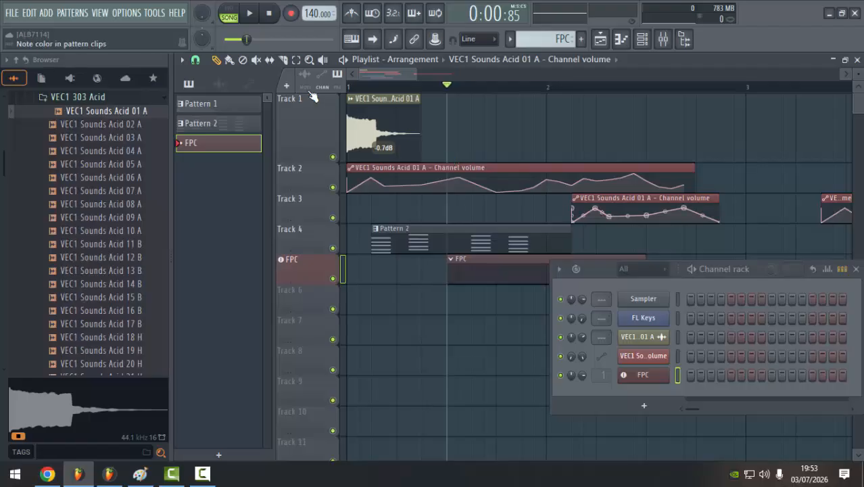
Open Track 4's Pattern 2 clip in the piano roll, look over its chords and close the piano roll
double_click(399, 242)
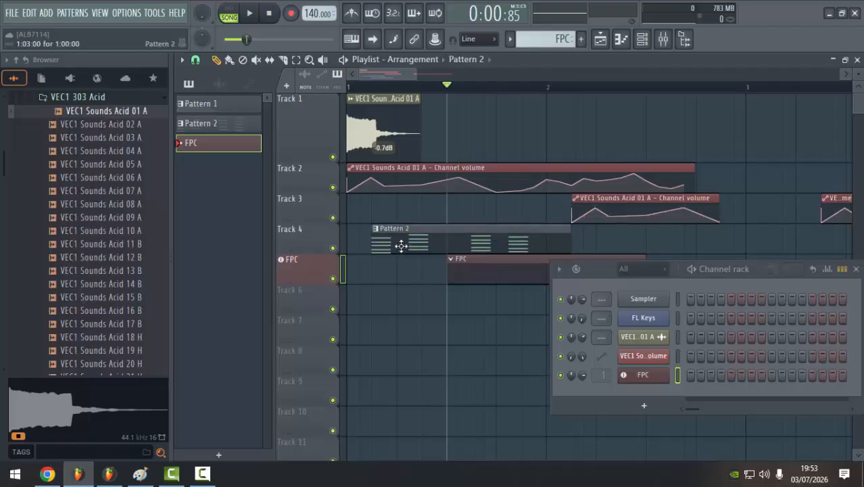
scroll(237, 234, up, 1)
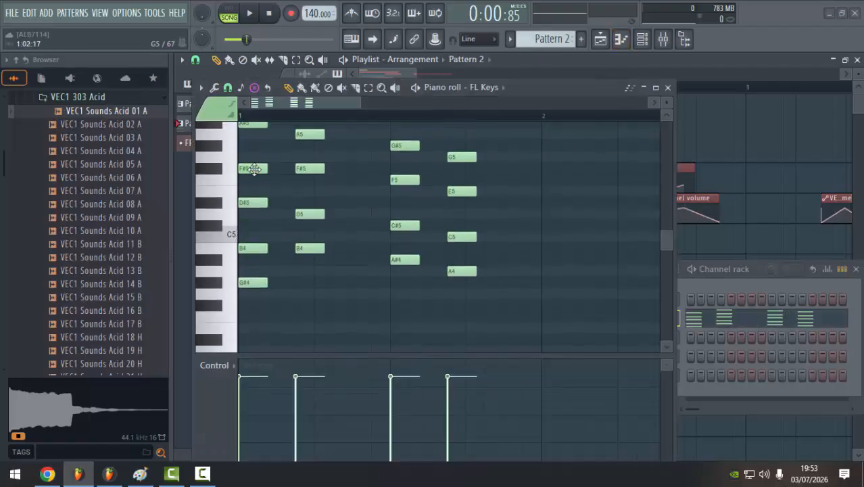
click(667, 87)
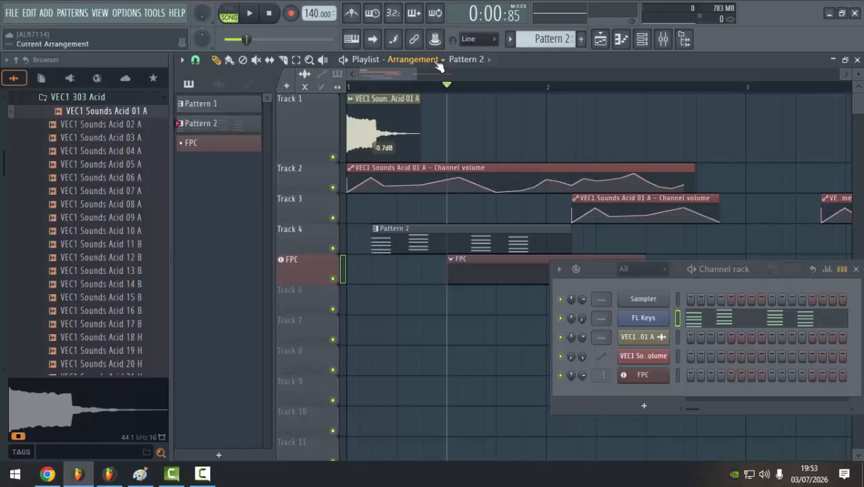
Move the Channel rack lower, clear of the FPC clip, and clone the current arrangement as Arrangement_2
drag(716, 275, 728, 351)
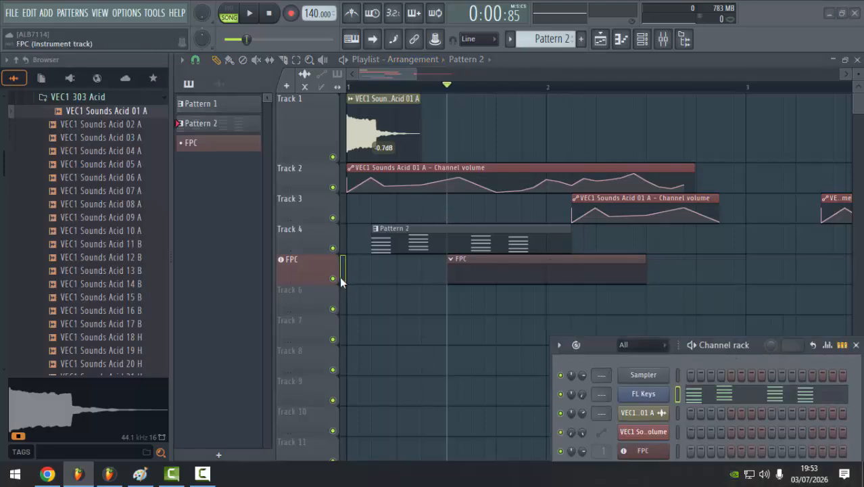
click(416, 61)
click(399, 106)
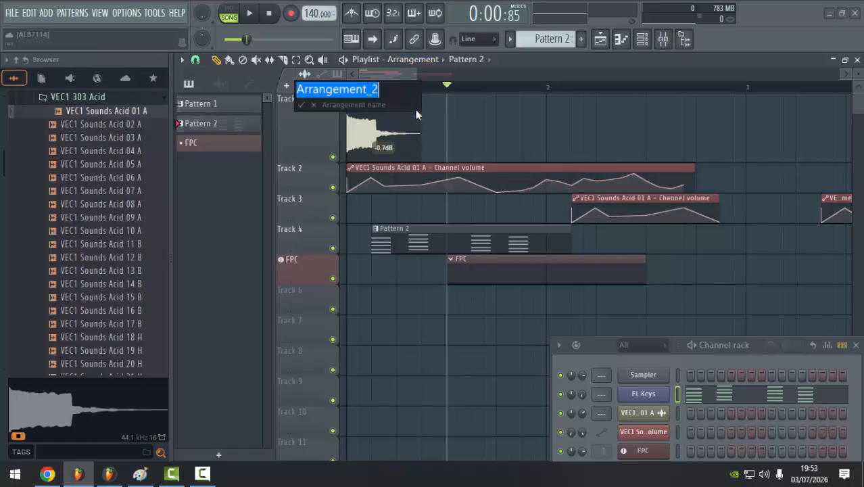
key(Return)
In Arrangement_2, move the audio clip into bar 2, Track 2's automation clip to Track 7, and Pattern 2 to the middle of bar 1
drag(456, 144, 653, 125)
drag(492, 167, 477, 332)
click(495, 237)
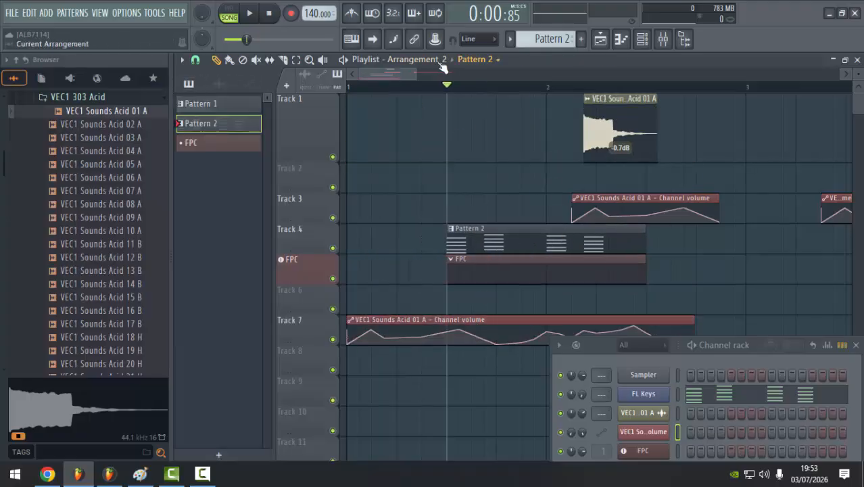
Switch to the original Arrangement and back to Arrangement_2 to compare the clip positions, and select Track 7's automation clip
click(414, 59)
click(410, 85)
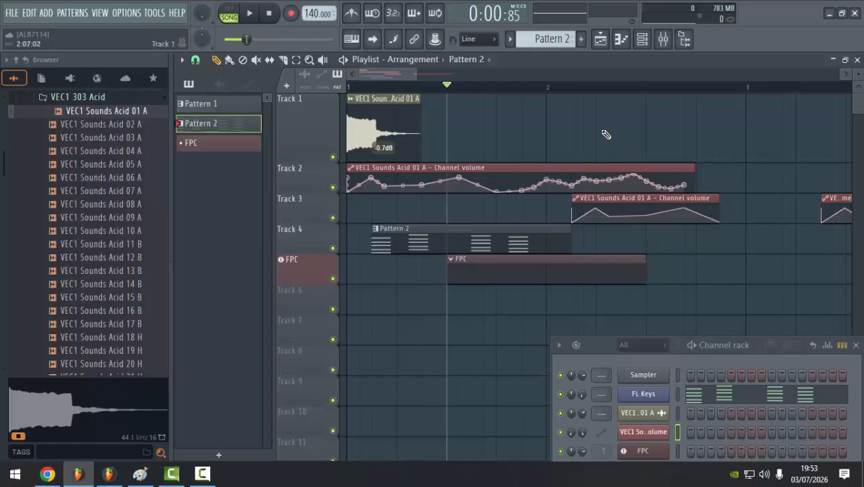
click(421, 63)
click(410, 97)
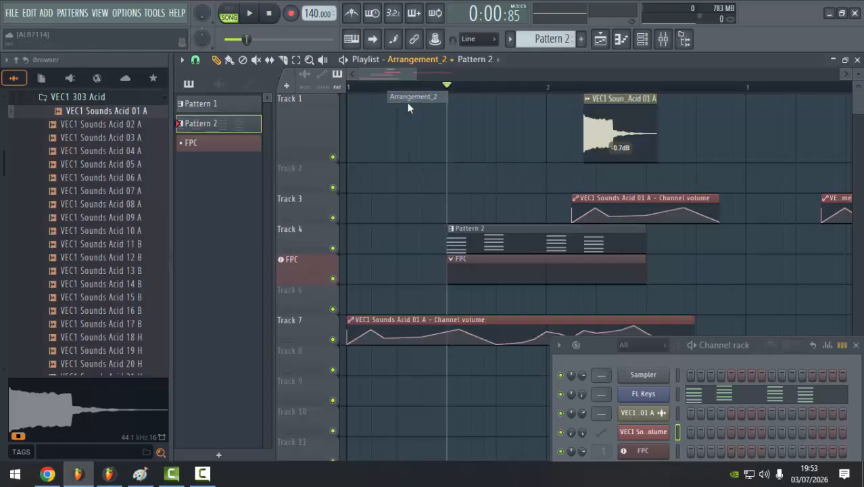
click(484, 320)
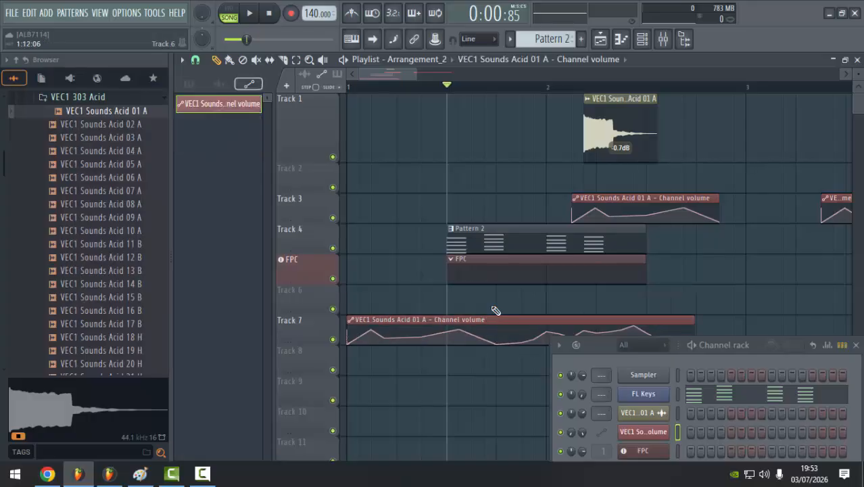
Delete the D5, F#5 and A5 notes from Pattern 2's second chord, close the piano roll and switch to the original Arrangement
double_click(482, 248)
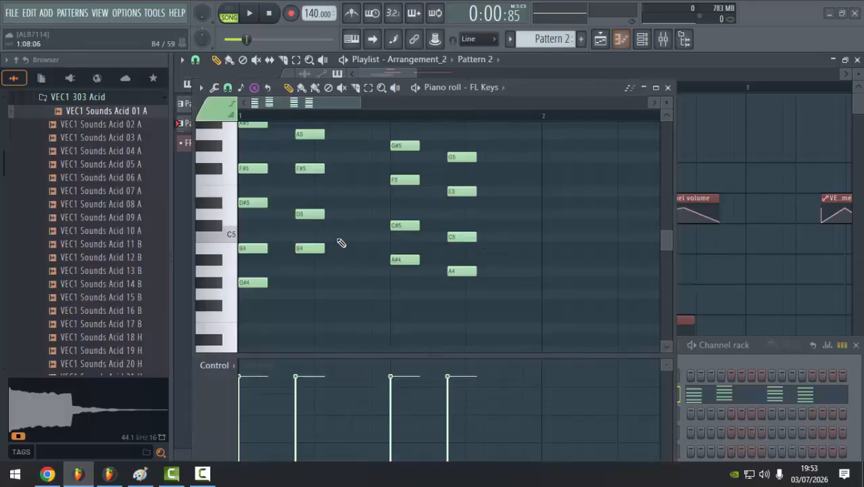
right_click(309, 218)
right_click(310, 170)
right_click(309, 135)
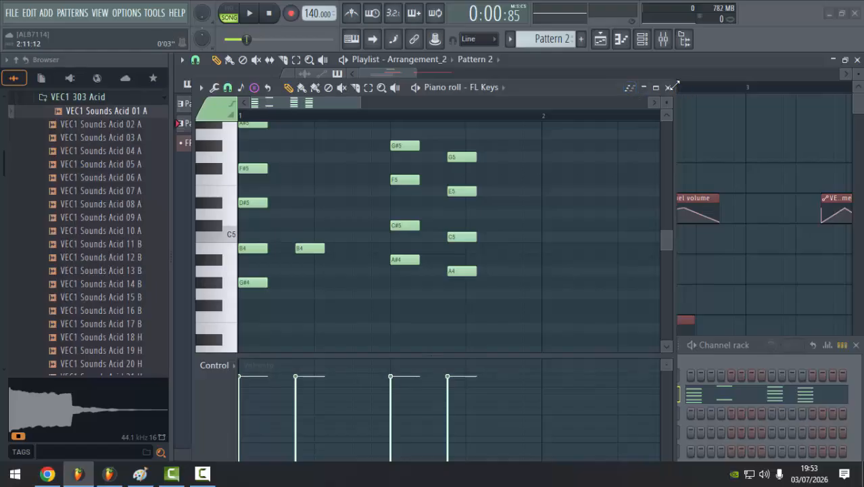
click(668, 87)
click(417, 60)
click(409, 84)
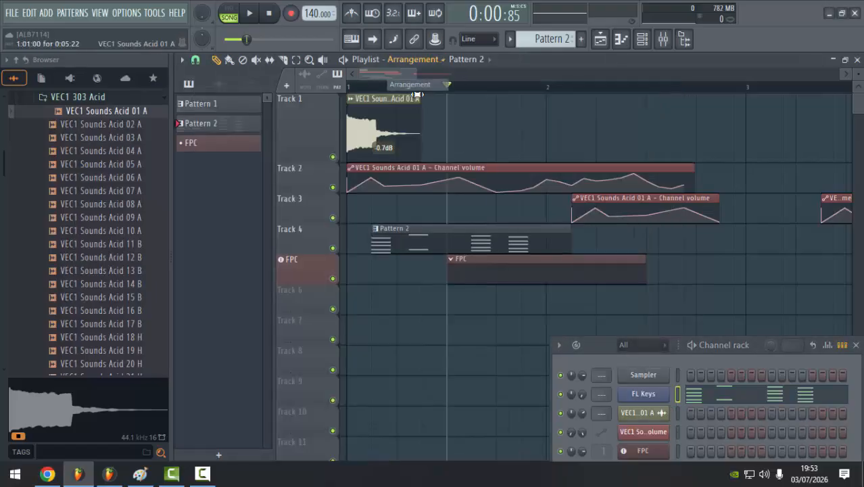